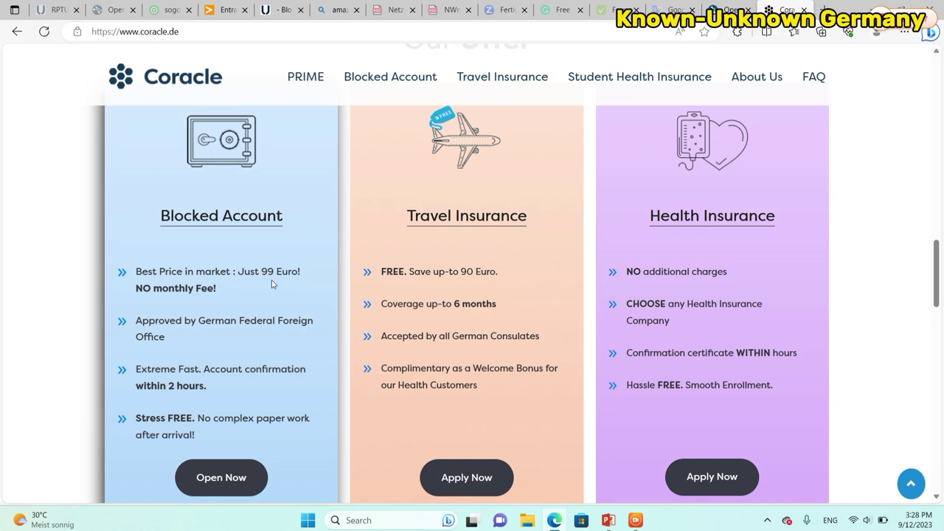
Go from the Blocked Account offer to the online application form for opening a German blocked account.
left_click(229, 488)
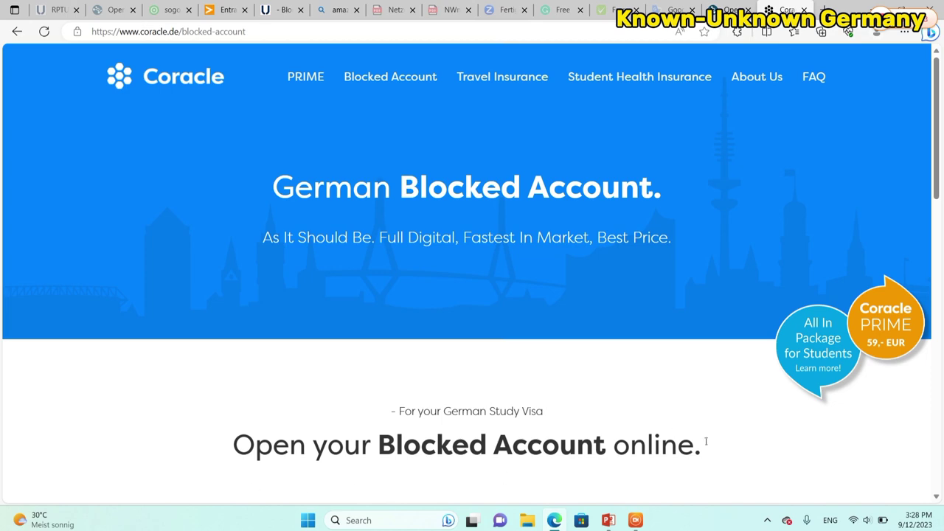
scroll(937, 497, "down", 7)
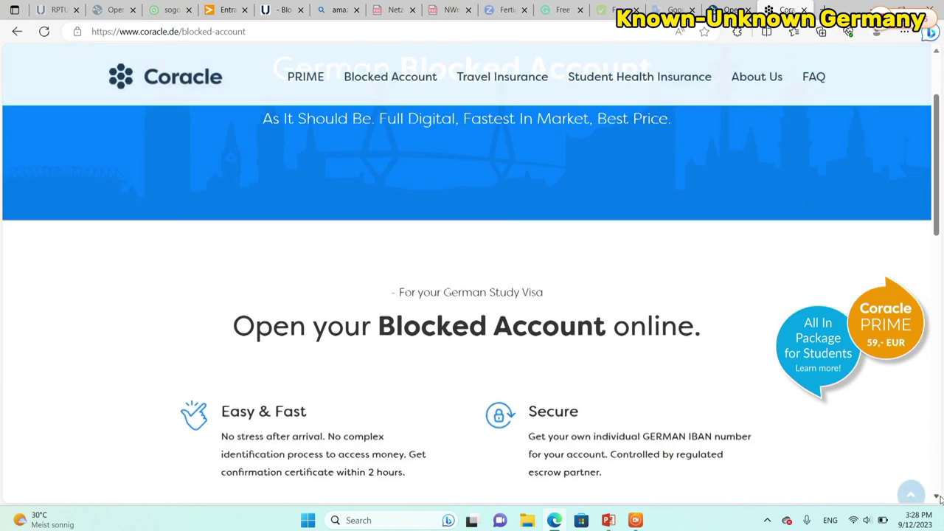
scroll(938, 500, "down", 2)
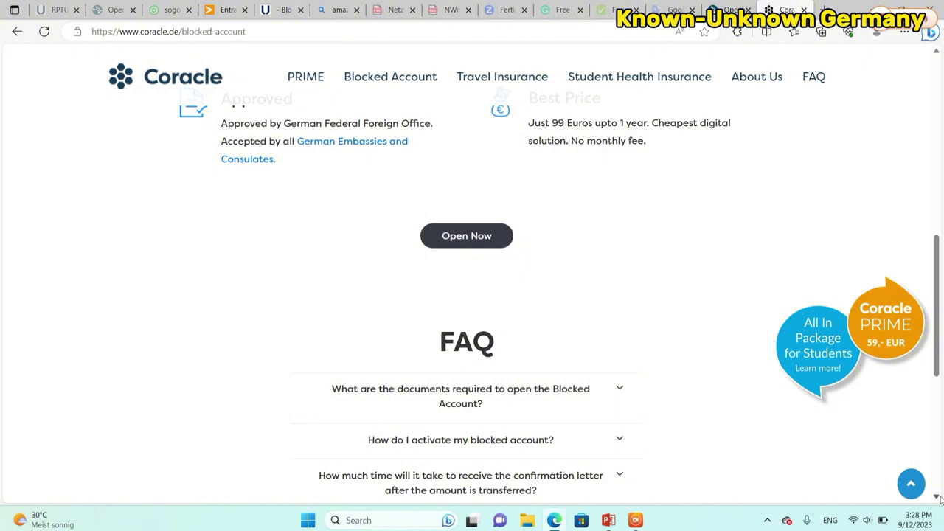
left_click(477, 247)
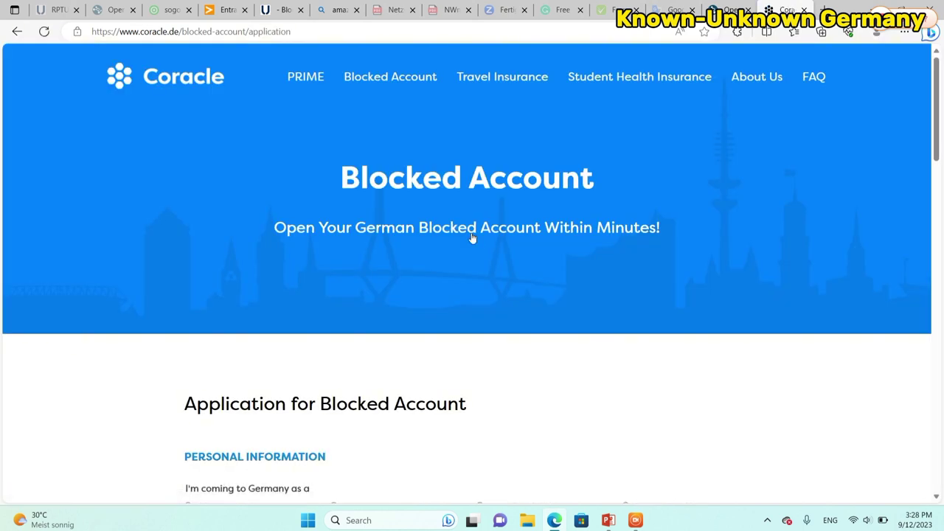
Choose Master Student as the reason for coming to Germany and go to the first name field.
scroll(473, 238, "down", 4)
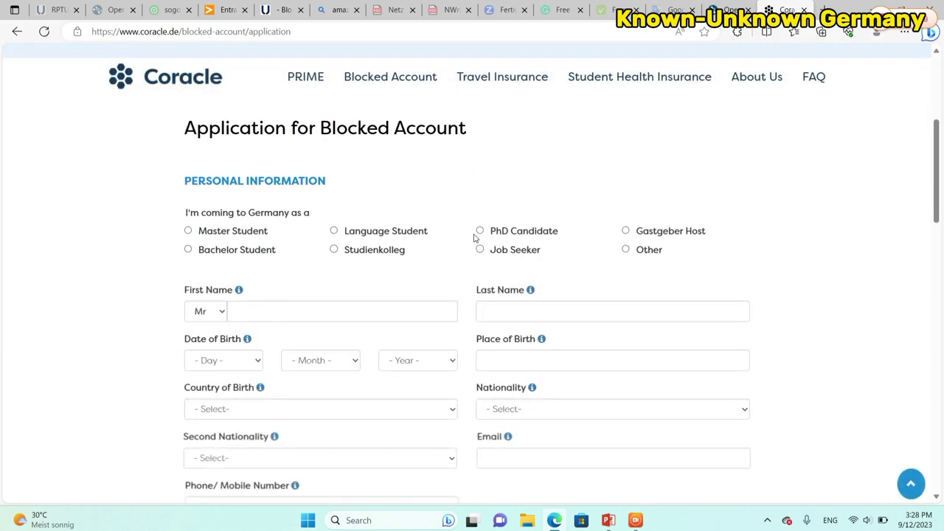
scroll(476, 237, "down", 1)
scroll(274, 206, "up", 1)
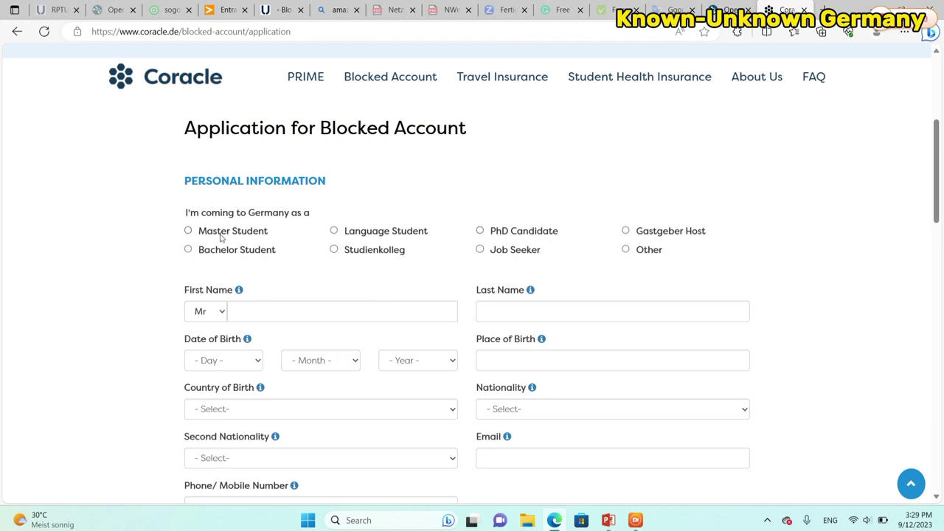
left_click(196, 233)
left_click(300, 313)
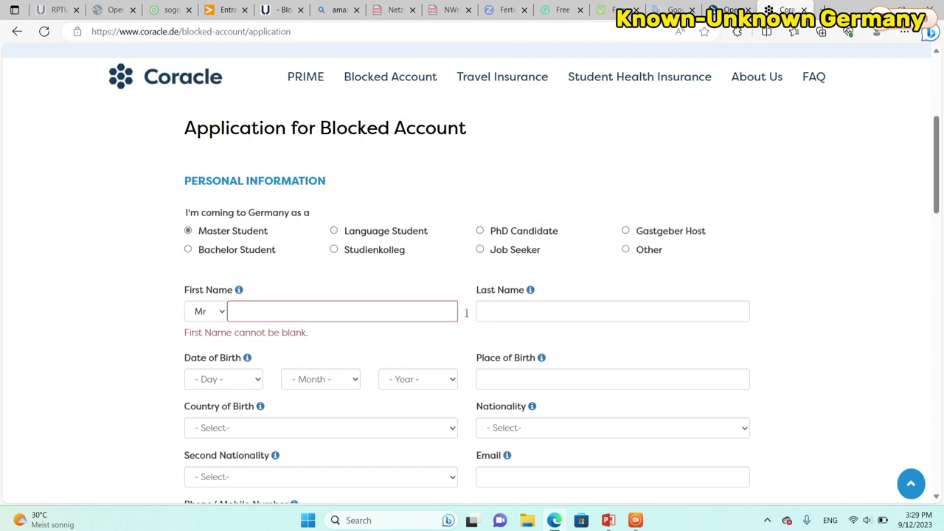
Answer No to both the USA tax residency question and the Politically Exposed Person question.
scroll(410, 307, "down", 1)
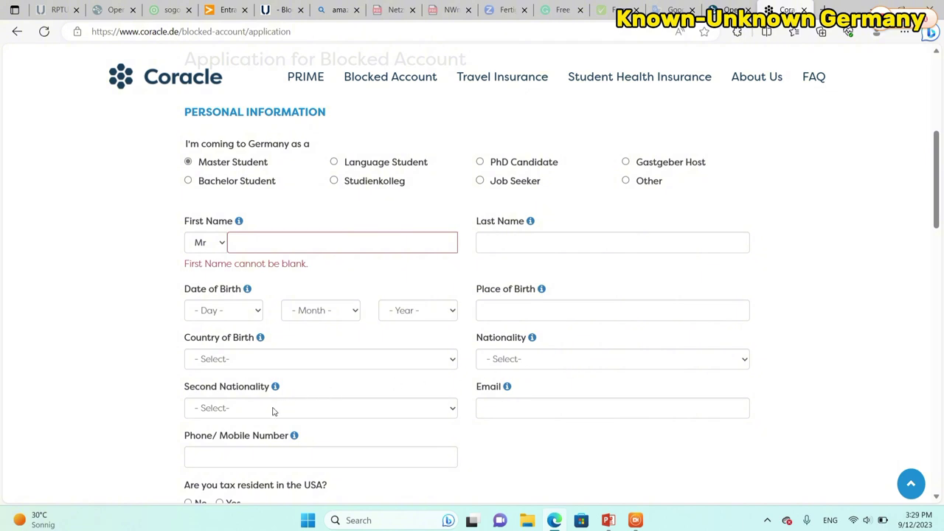
scroll(273, 411, "down", 2)
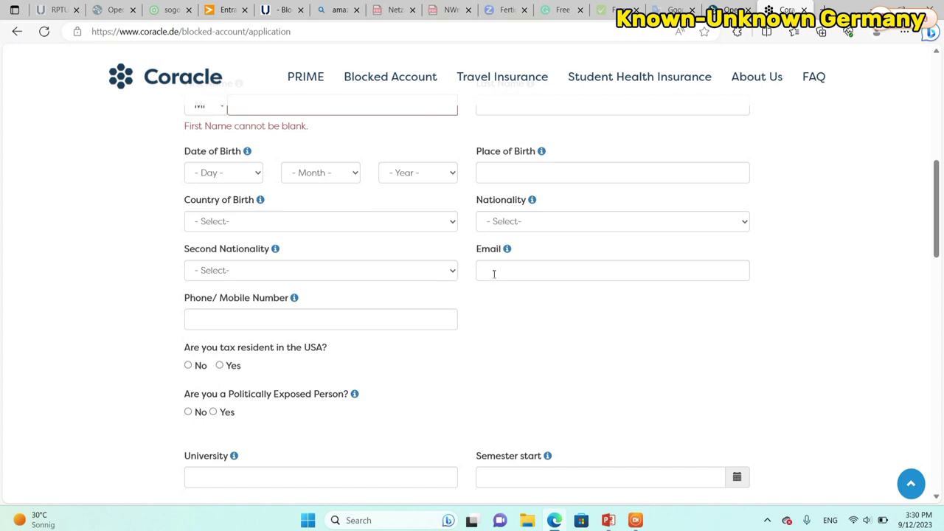
scroll(430, 276, "down", 2)
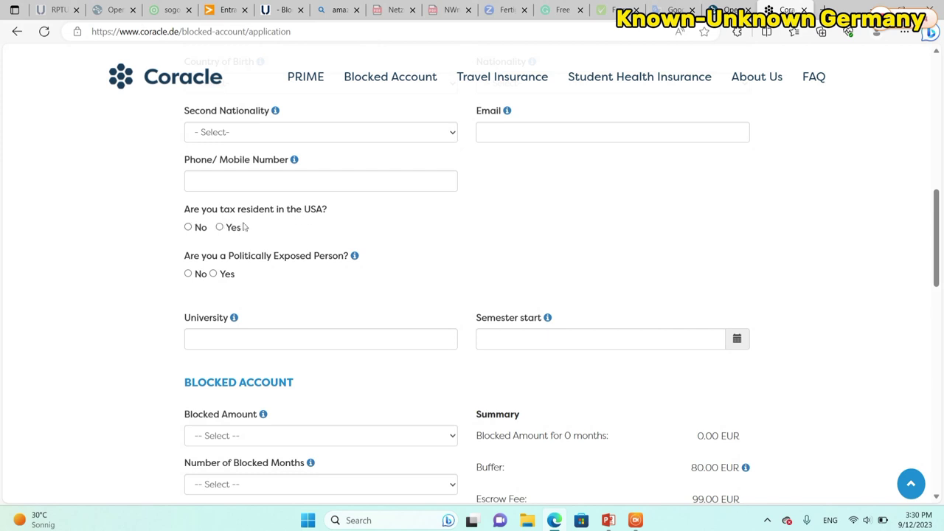
scroll(253, 244, "down", 1)
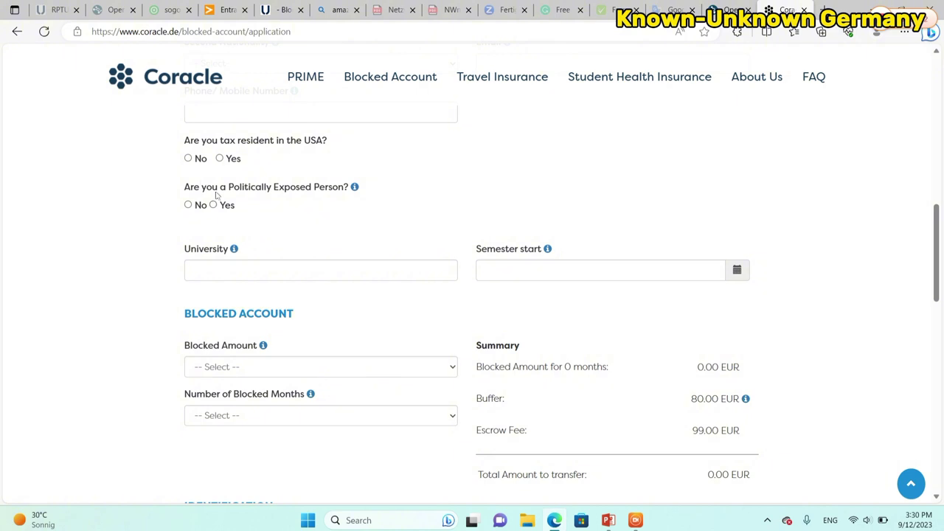
left_click(188, 158)
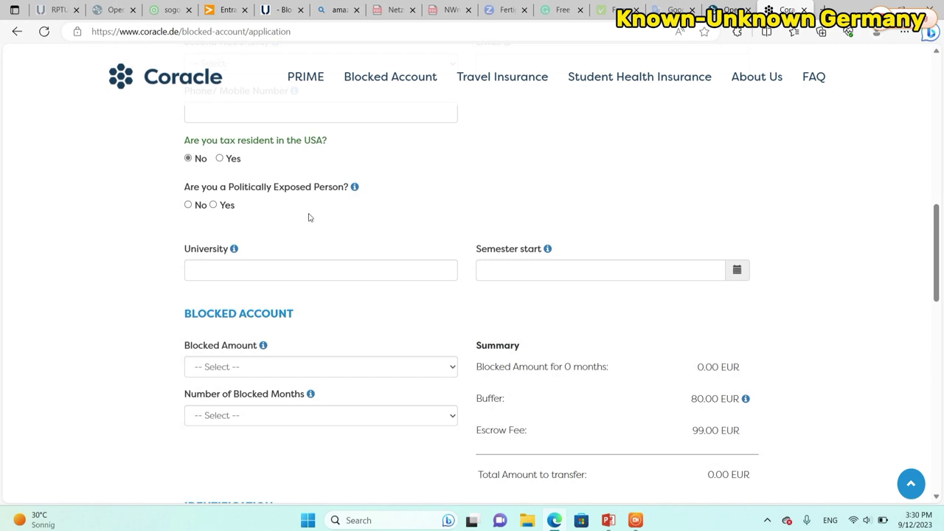
left_click(188, 205)
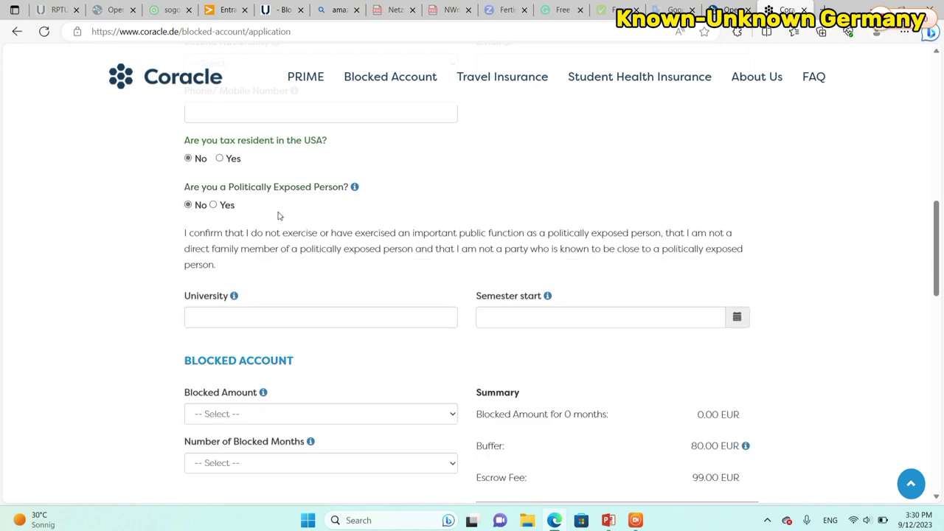
Set the blocked amount to 934 and the number of blocked months to 12.
scroll(310, 217, "down", 2)
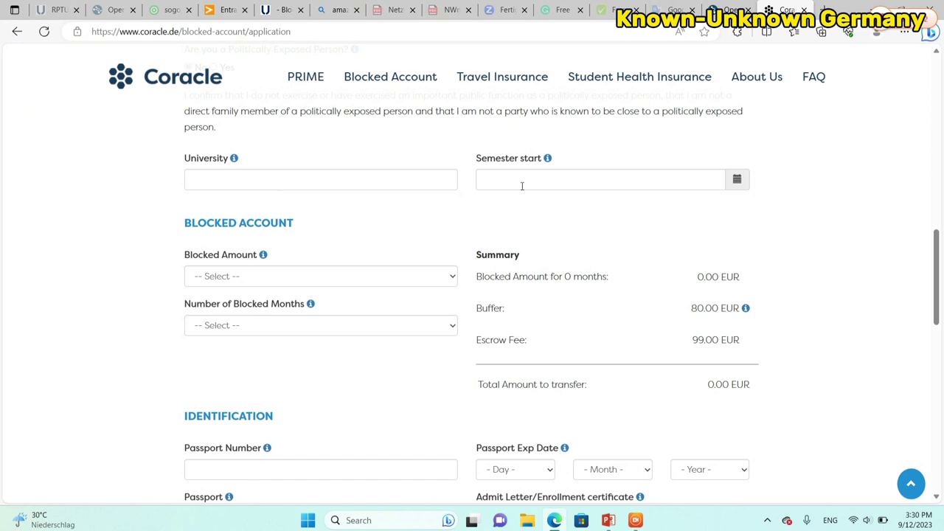
scroll(370, 241, "down", 1)
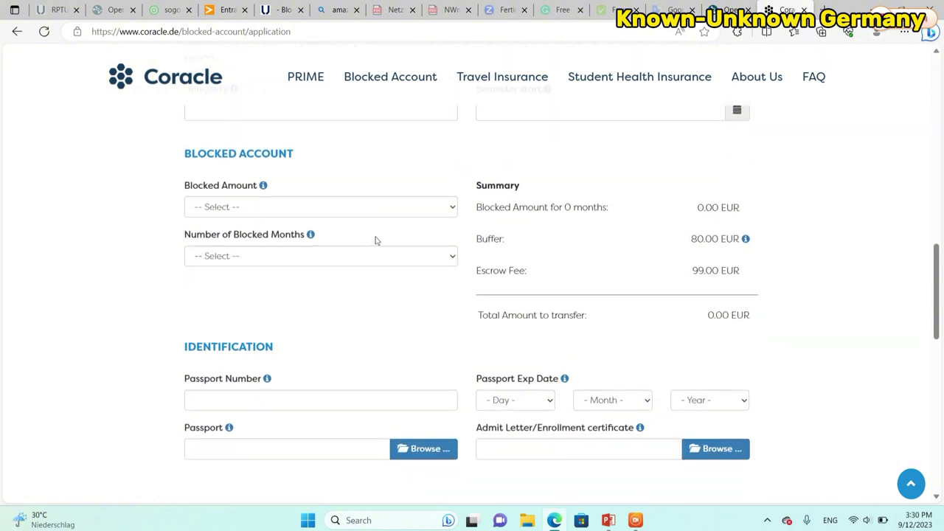
left_click(449, 210)
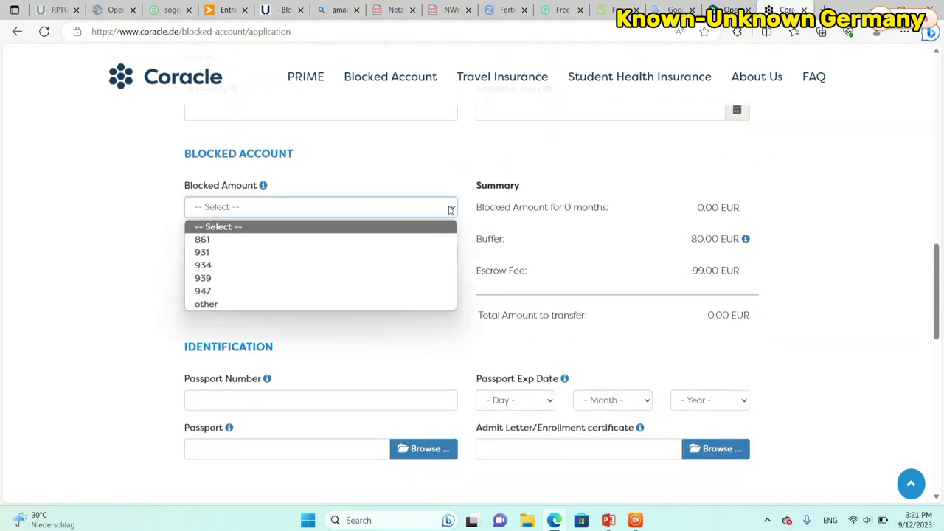
left_click(268, 267)
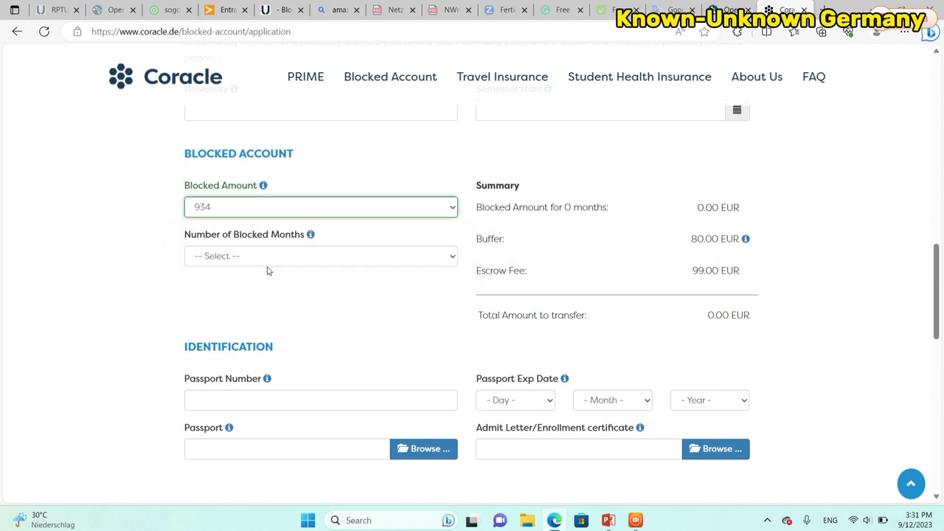
left_click(452, 258)
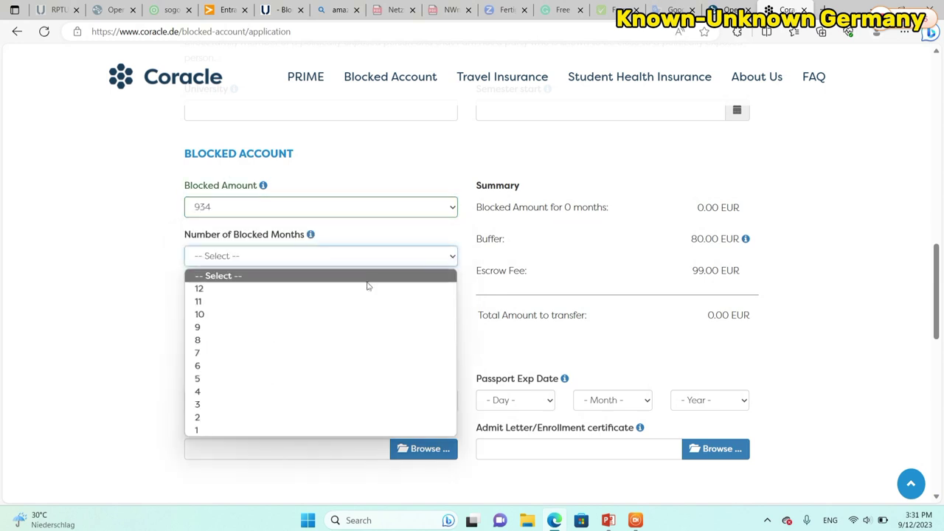
left_click(336, 296)
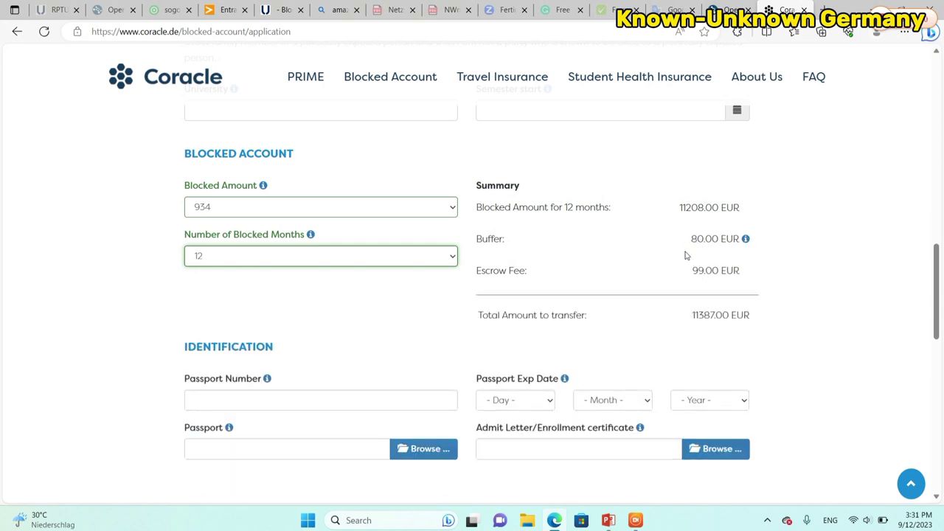
Accept all four agreements: business terms and data protection, distance act and revocation right, depositor information, and blocking agreement.
scroll(424, 260, "down", 2)
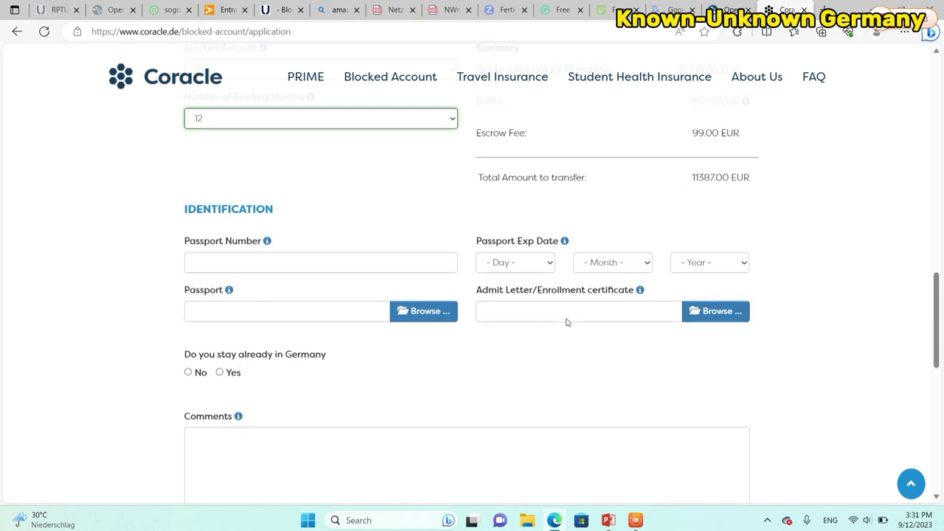
scroll(566, 321, "down", 2)
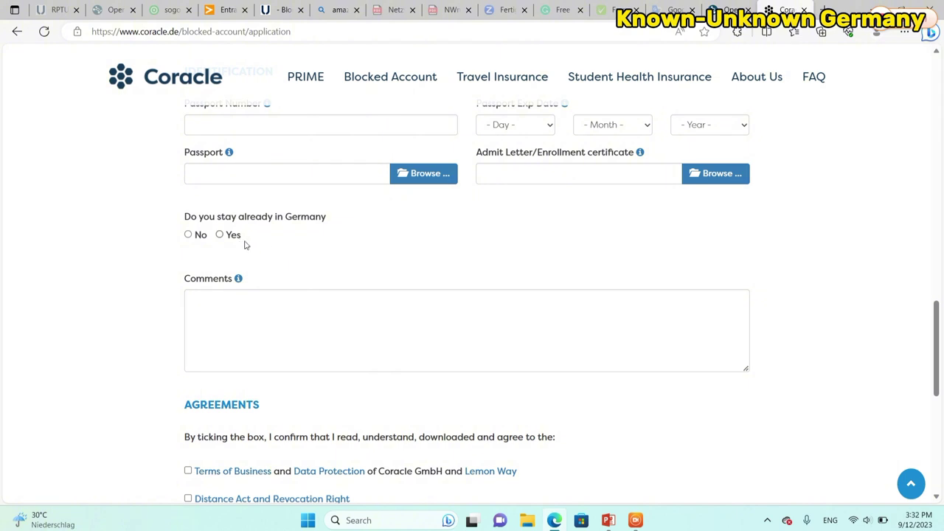
scroll(308, 252, "down", 1)
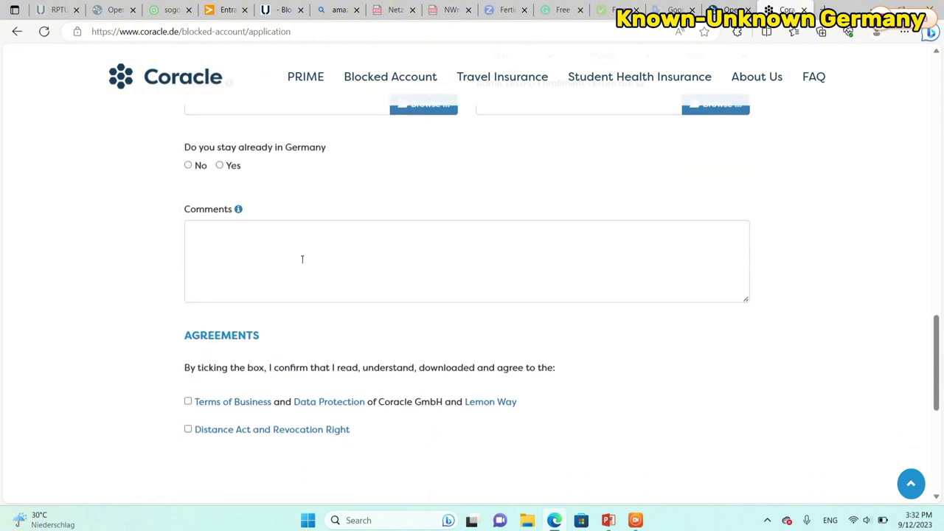
scroll(354, 270, "down", 3)
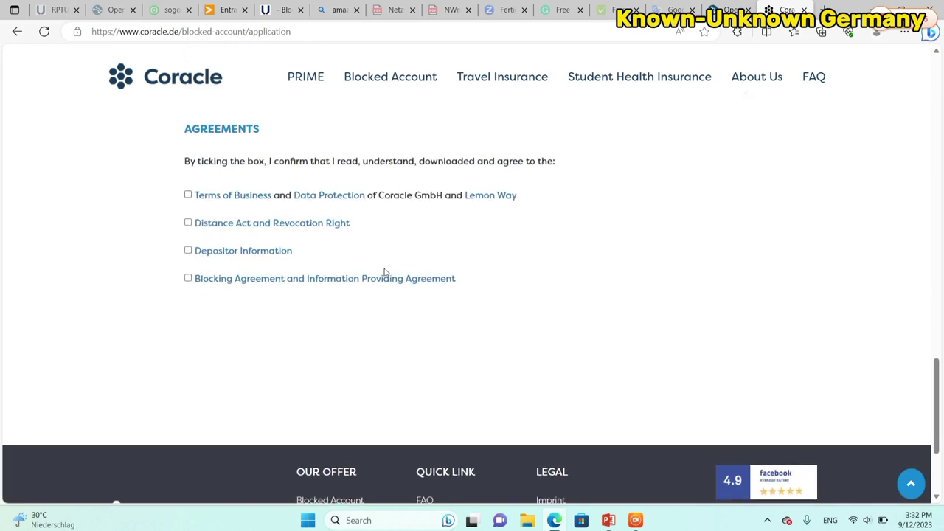
left_click(189, 196)
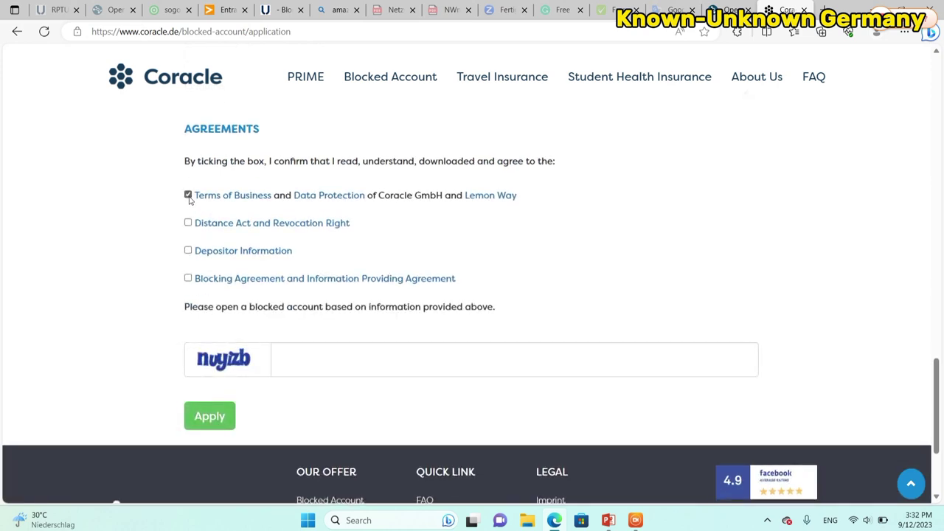
left_click(188, 222)
left_click(188, 251)
left_click(188, 278)
Look back over the identification and comments sections, and try to submit the blocked account application.
scroll(260, 209, "down", 2)
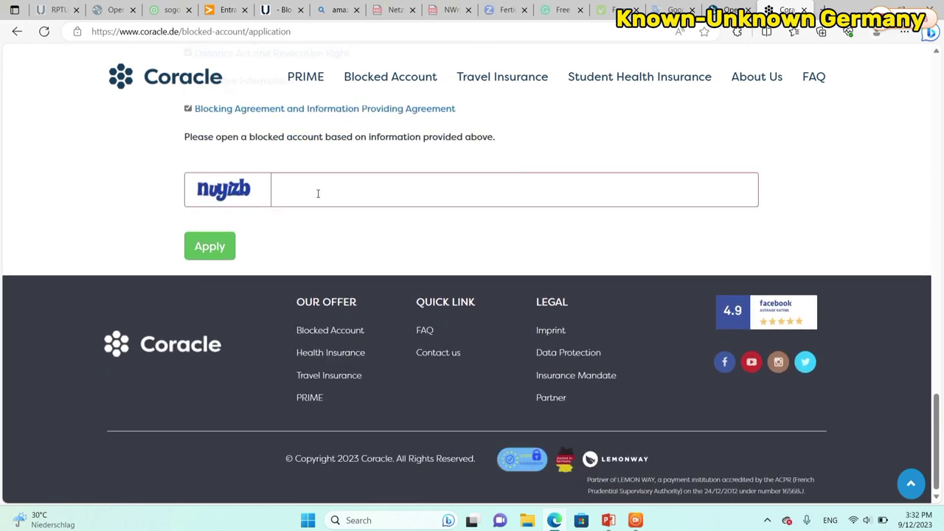
scroll(317, 194, "up", 4)
scroll(318, 194, "up", 3)
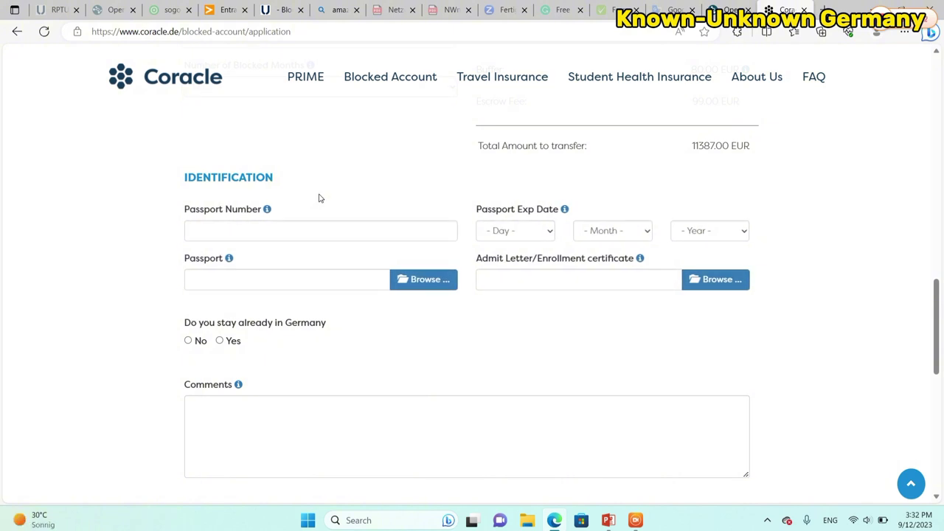
scroll(319, 198, "down", 7)
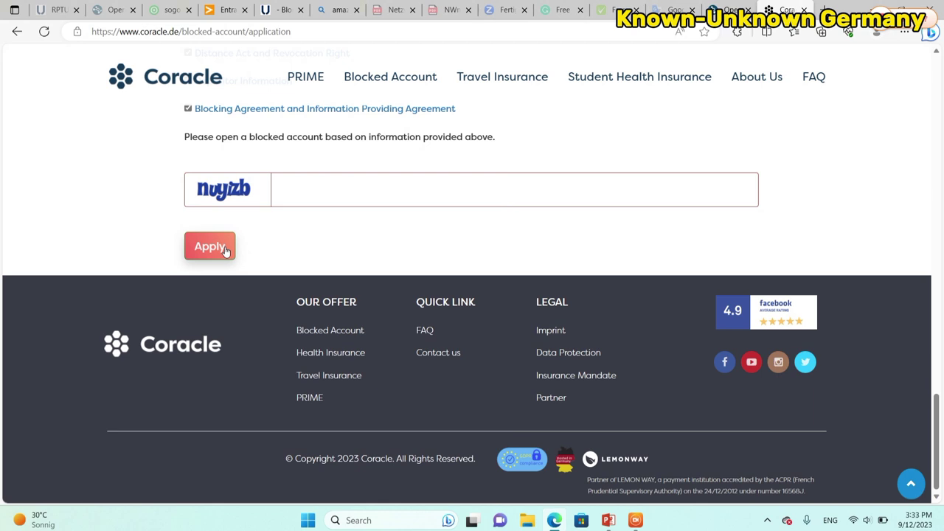
left_click(209, 246)
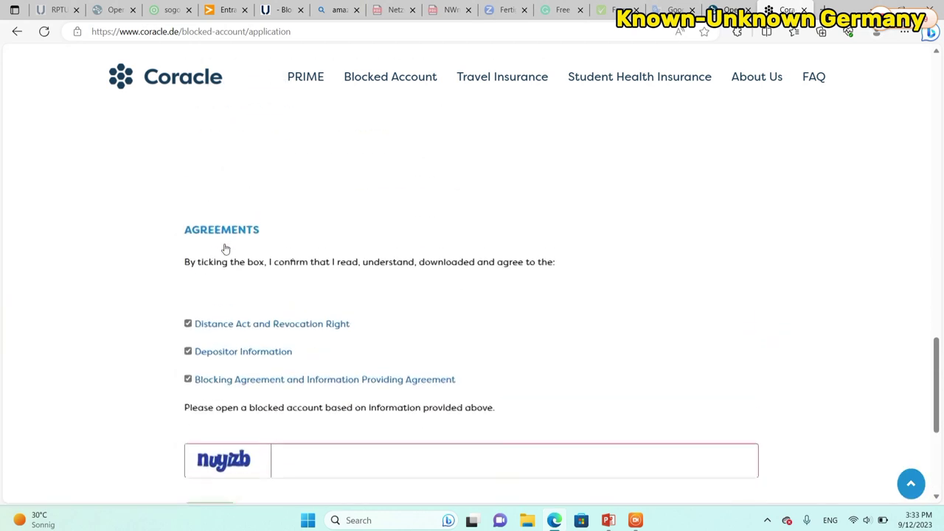